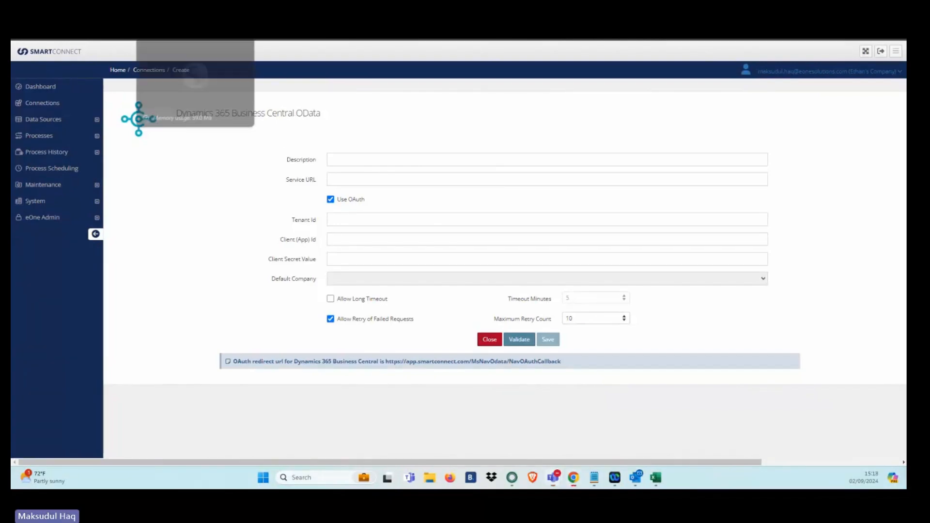
Step: Switch to Dynamics 365 Business Central, search for web services and open the Web Services page
left_click(189, 4)
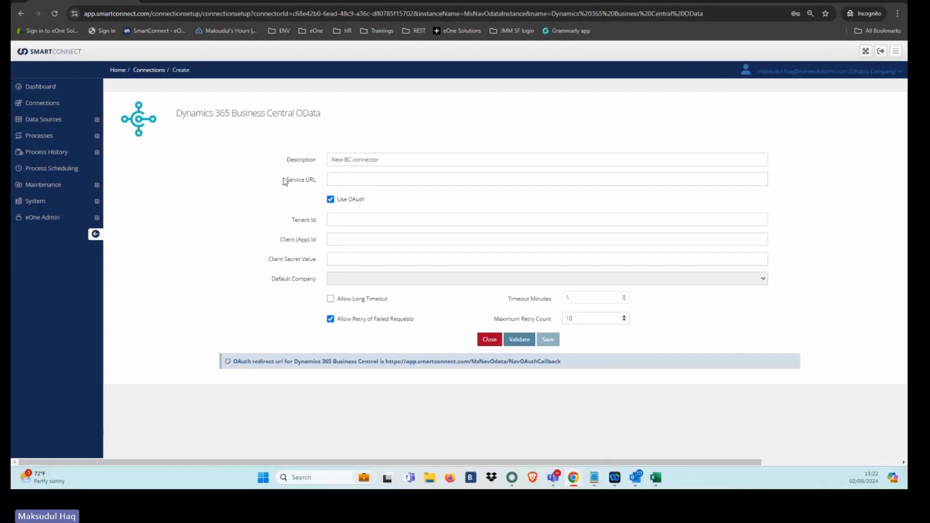
left_click(380, 1)
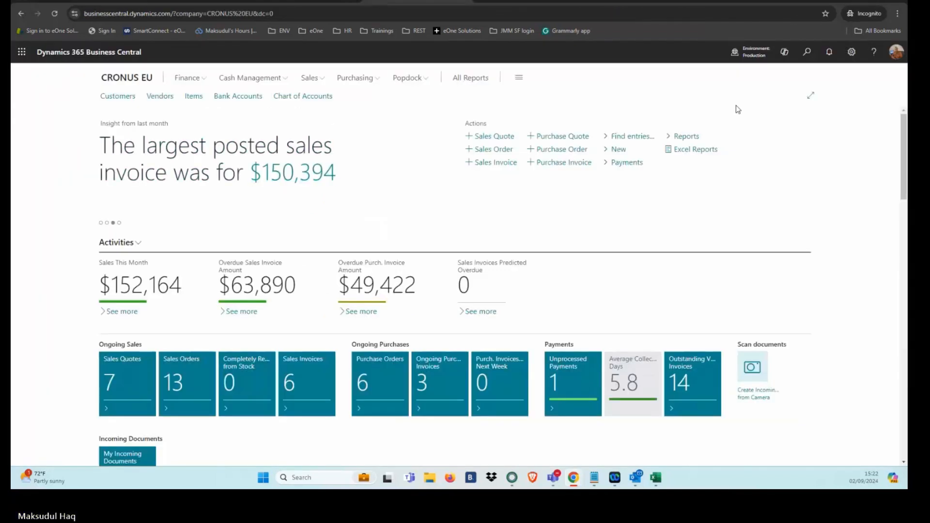
left_click(807, 52)
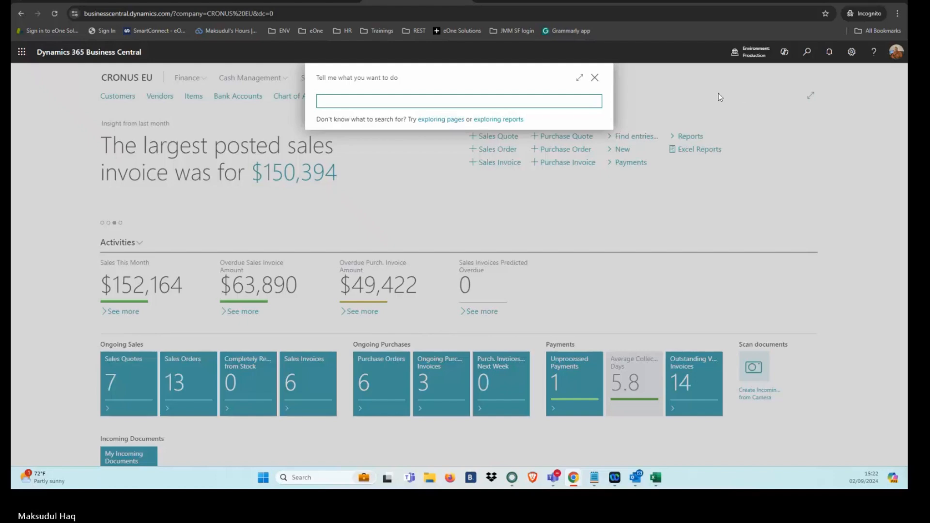
type("web se")
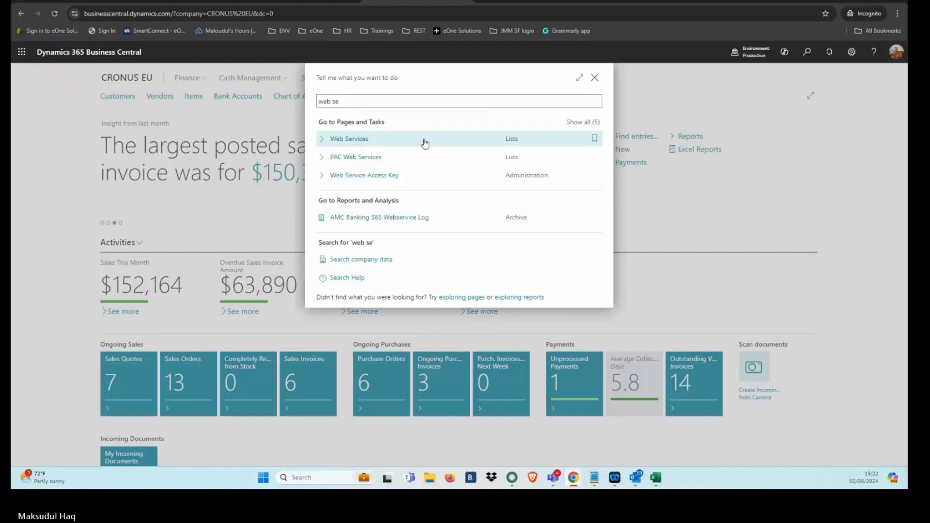
left_click(425, 141)
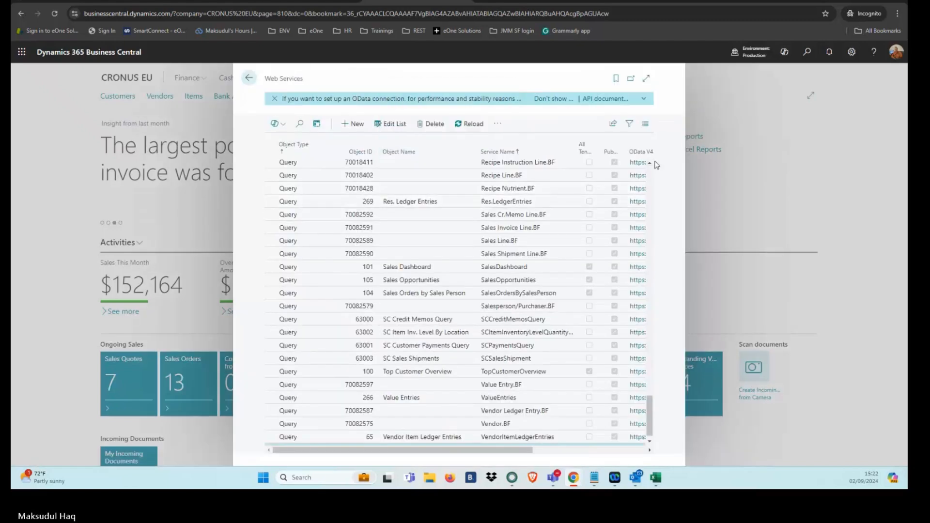
Step: Open the OData V4 URL of the Recipe Instruction Line.BF query, dismiss the sign-in, and copy the address up to ODataV4/
left_click_drag(517, 450, 626, 453)
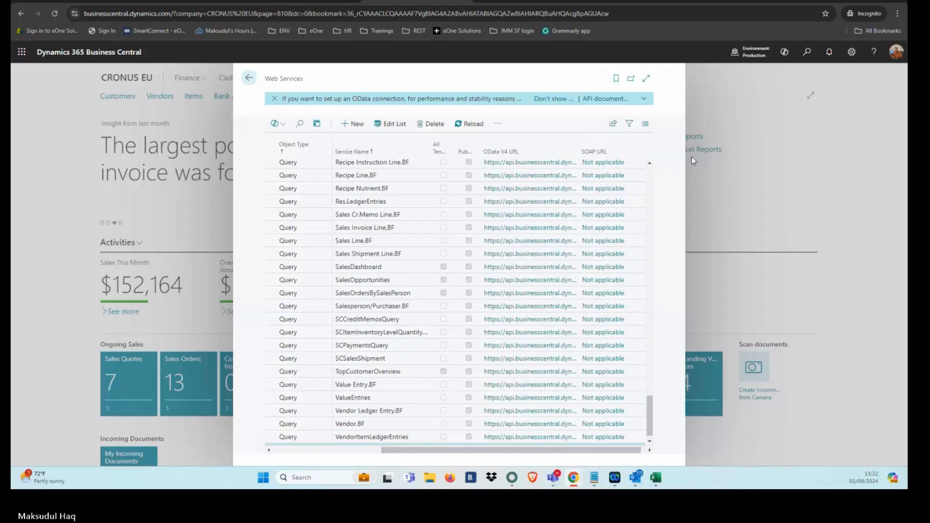
left_click(521, 165)
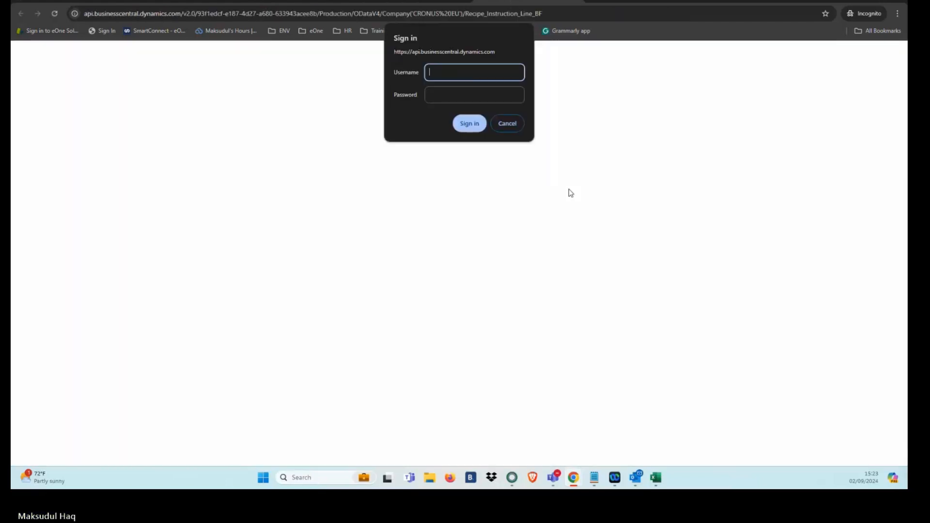
left_click(520, 124)
left_click(383, 13)
left_click_drag(383, 13, 78, 14)
key("ctrl+c")
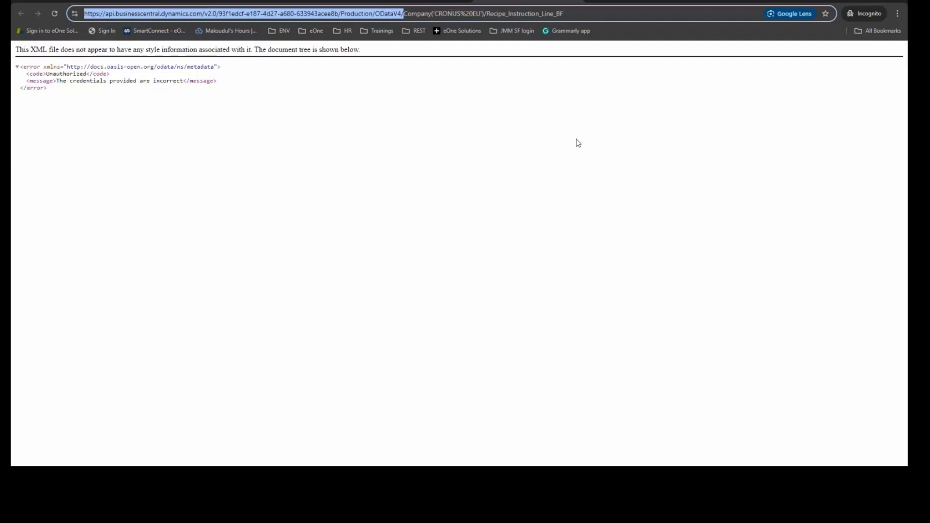
Step: In the SmartConnect connection, paste the copied base address as the Service URL and fill in the Tenant Id contained in it
left_click(350, 179)
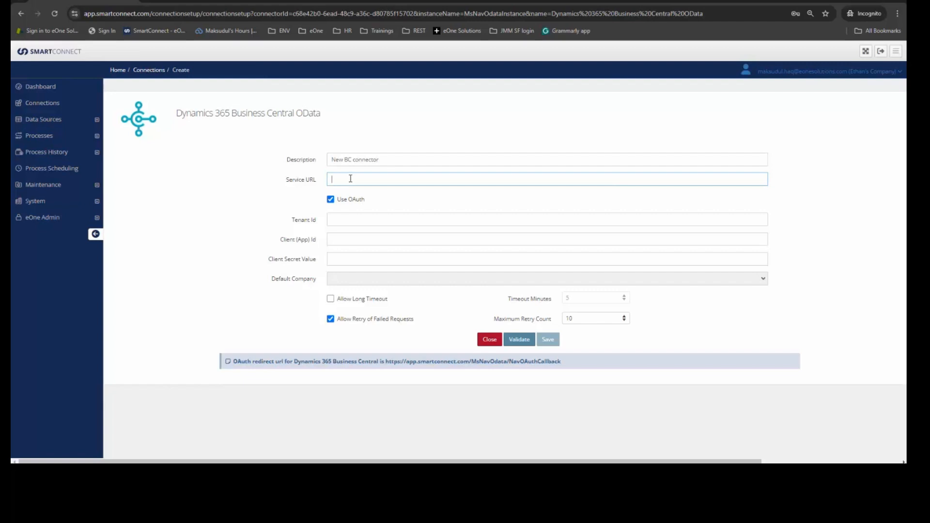
key("ctrl+v")
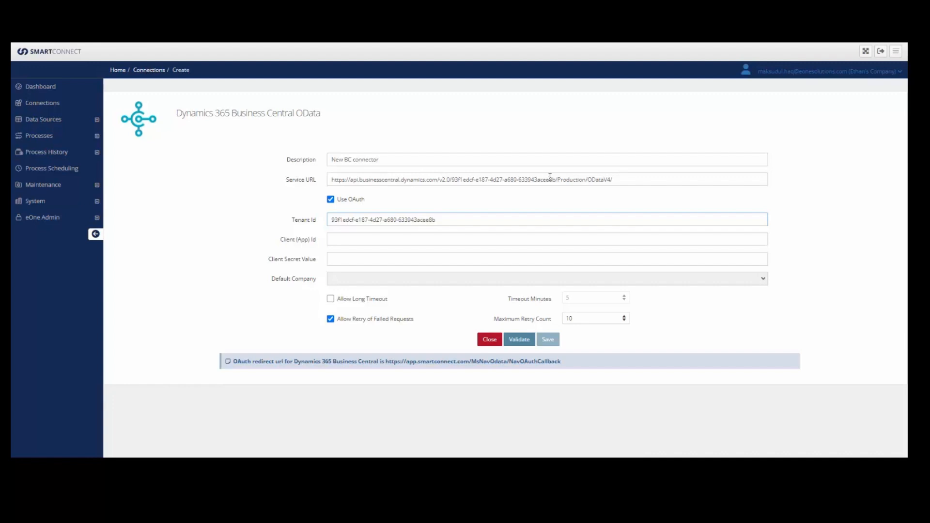
left_click(355, 237)
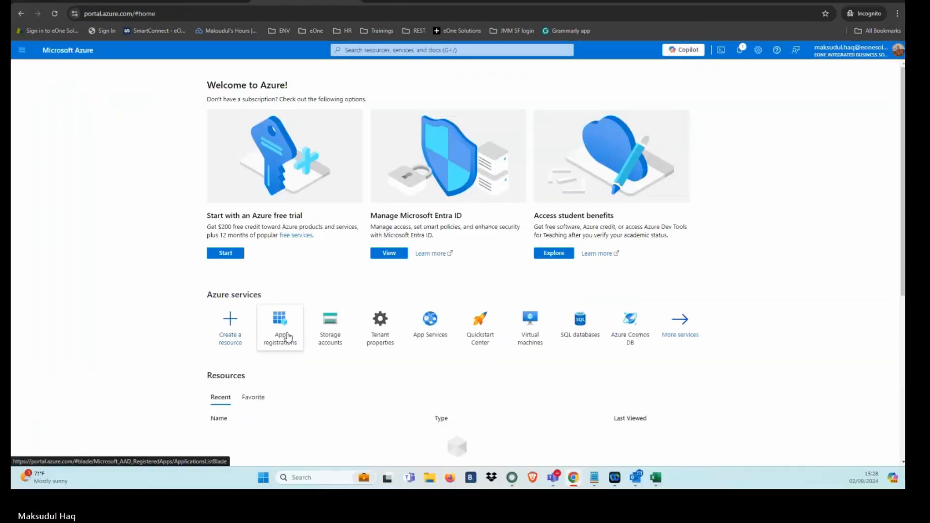
Step: In the Azure portal, start a new app registration and name it SmartConnect BC
left_click(288, 338)
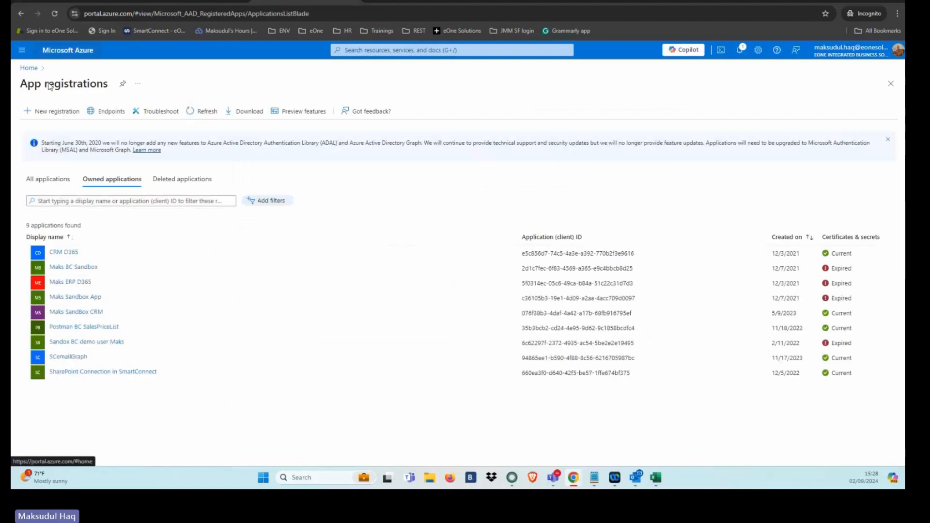
left_click(57, 113)
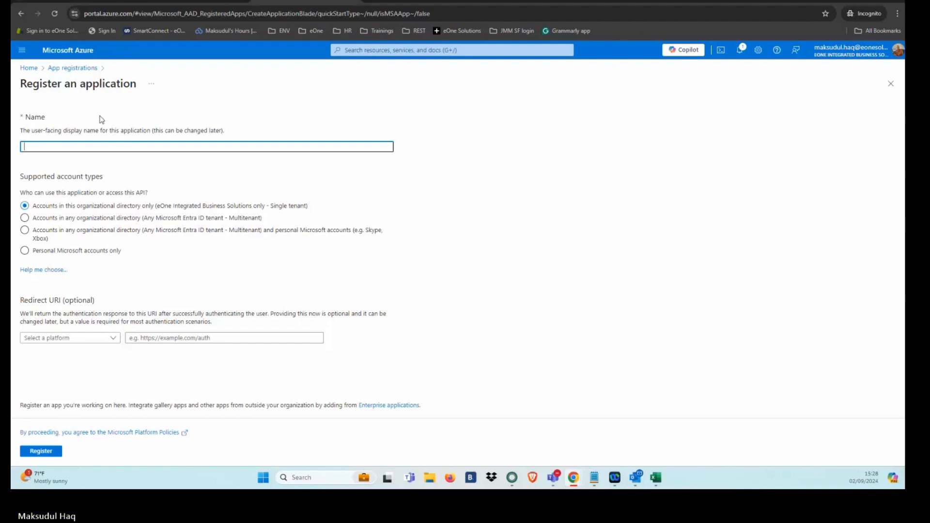
type("SmartConnect BC")
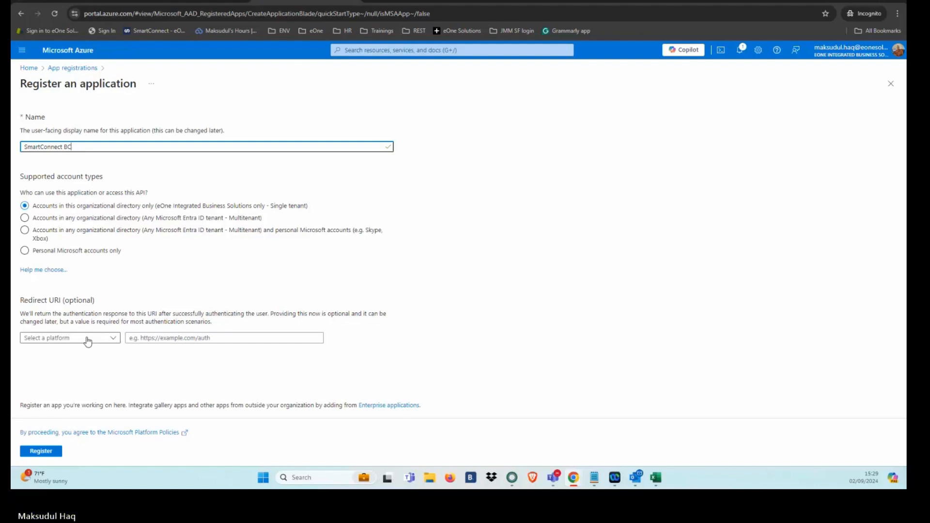
left_click_drag(24, 301, 107, 304)
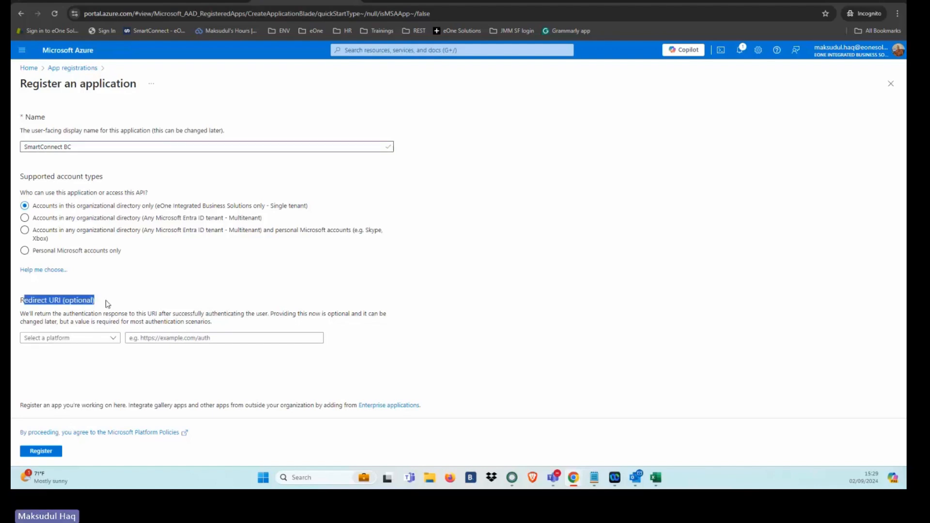
left_click(106, 313)
left_click(115, 340)
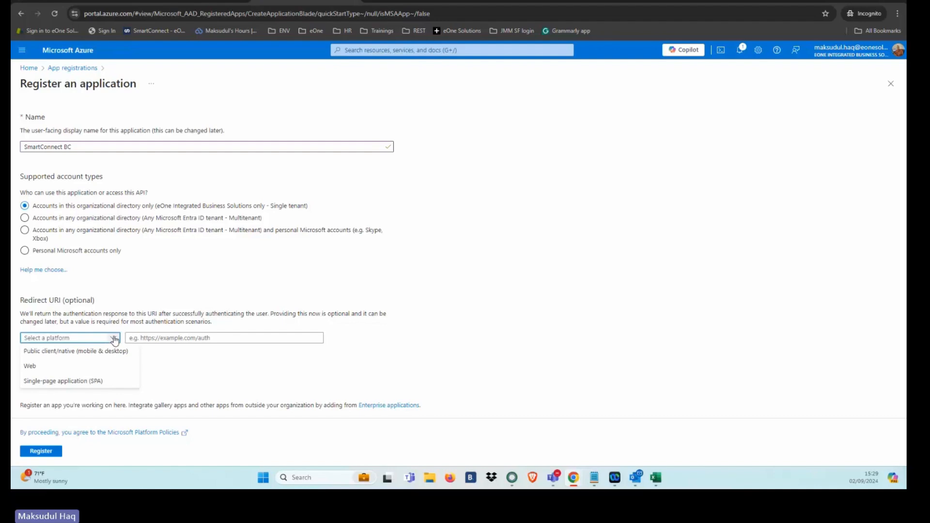
left_click(38, 366)
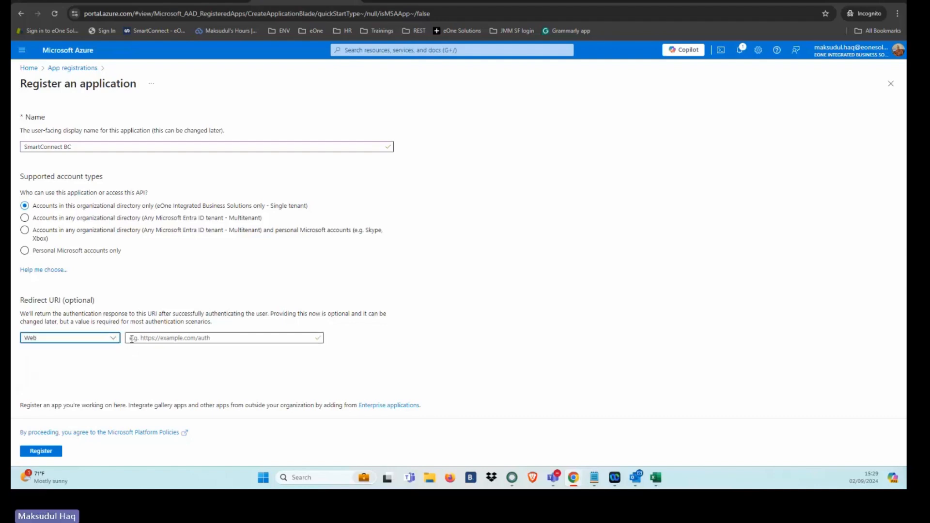
left_click(151, 337)
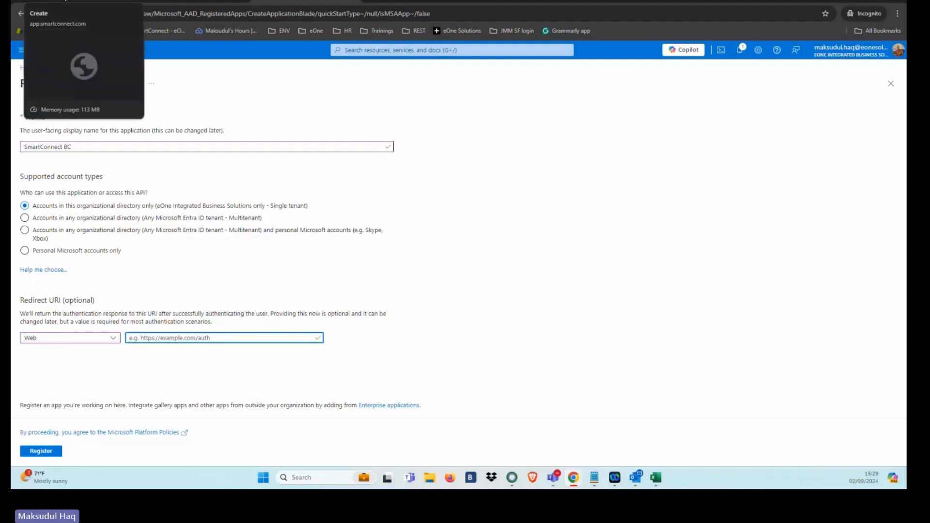
left_click(73, 2)
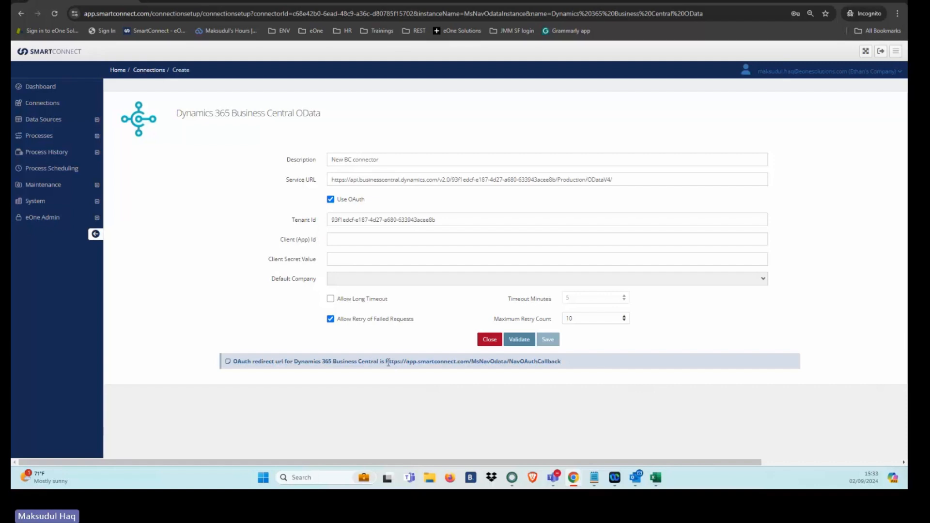
left_click_drag(387, 362, 562, 369)
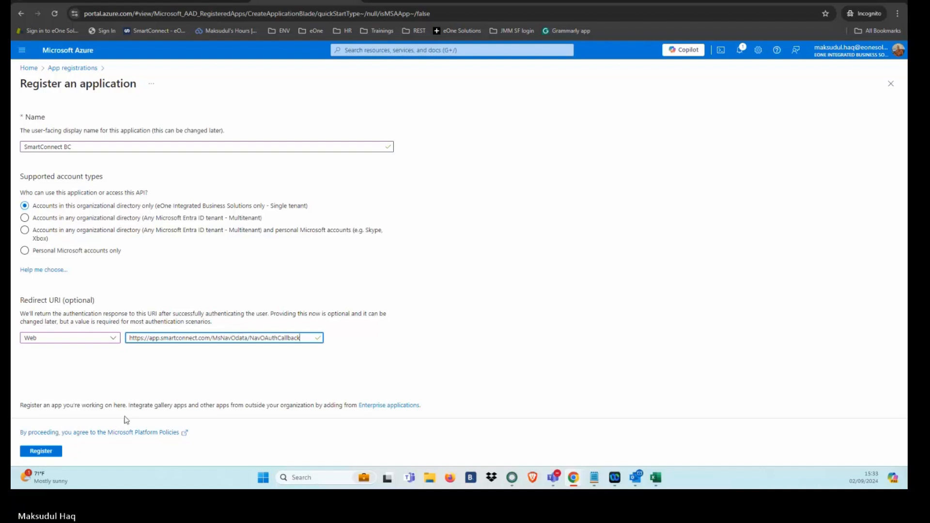
left_click(56, 453)
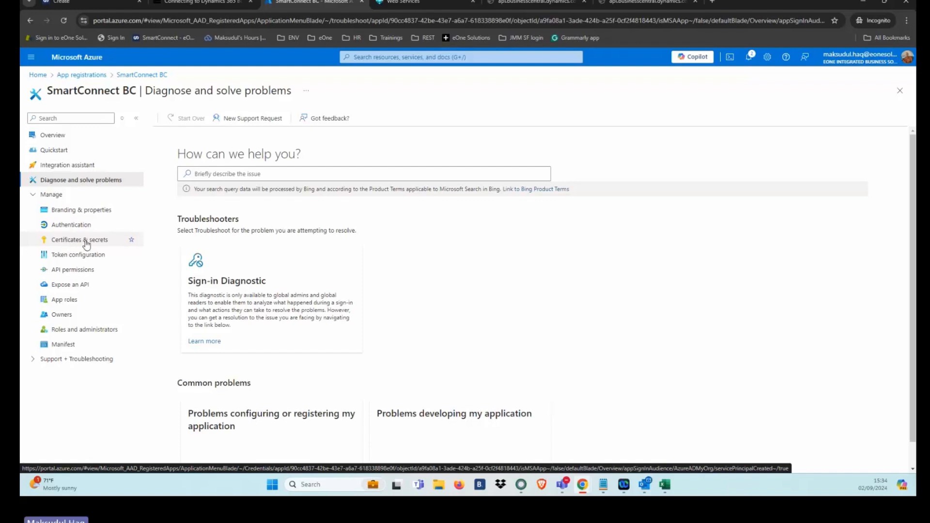
Step: Add a client secret described as "new BC" with an expiry of 730 days (24 months)
left_click(105, 244)
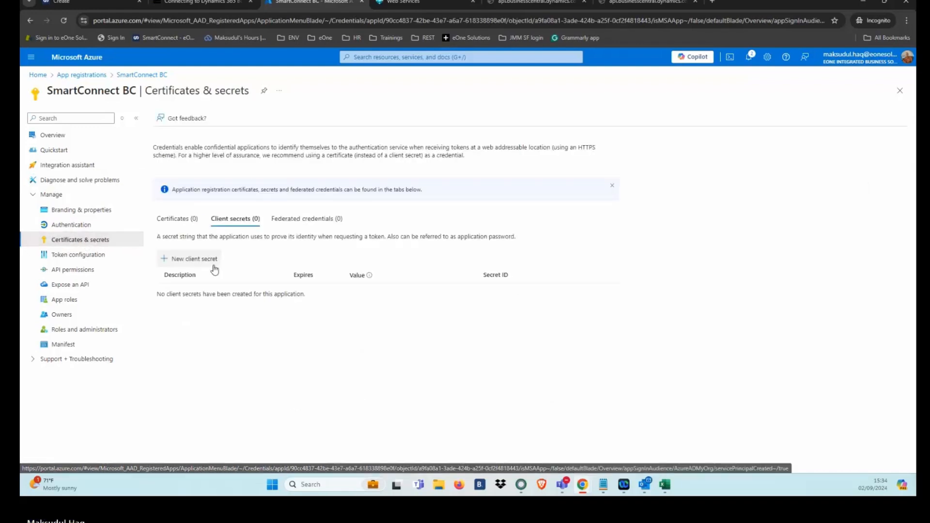
left_click(199, 261)
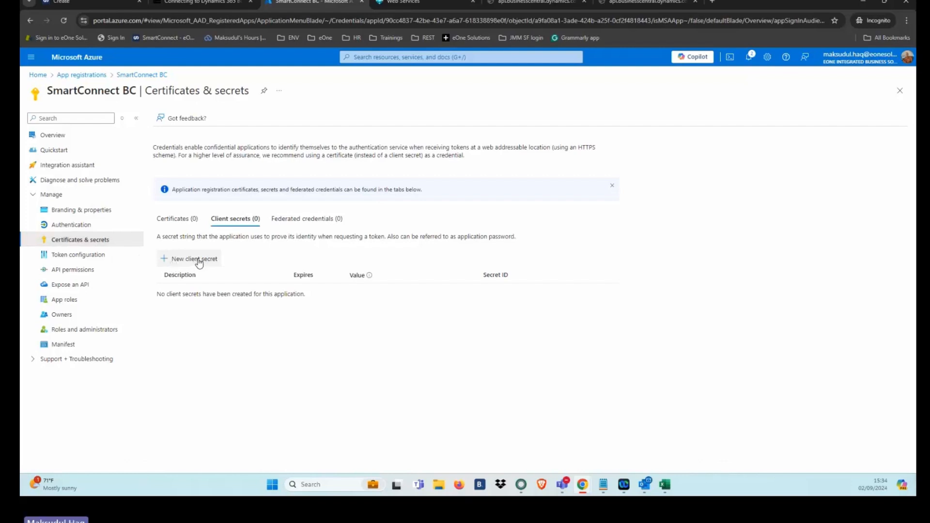
type("new BC")
left_click(802, 125)
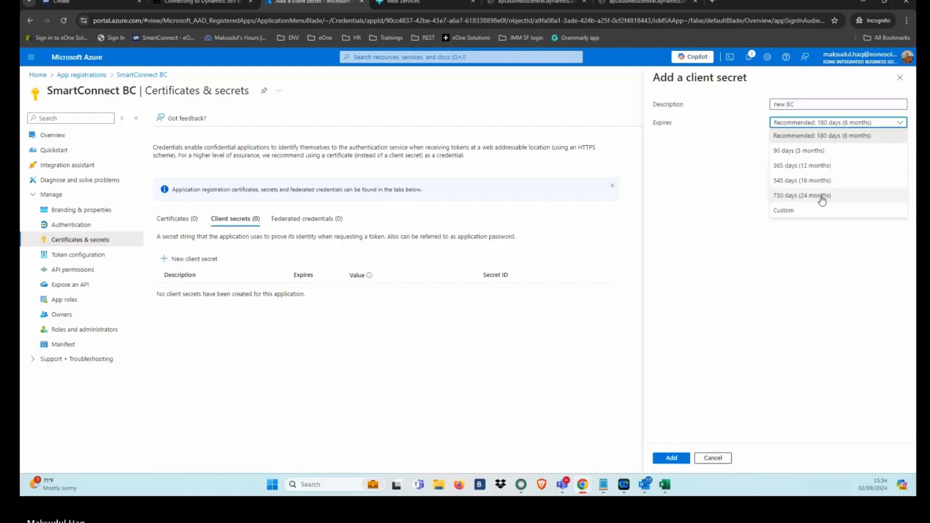
left_click(822, 198)
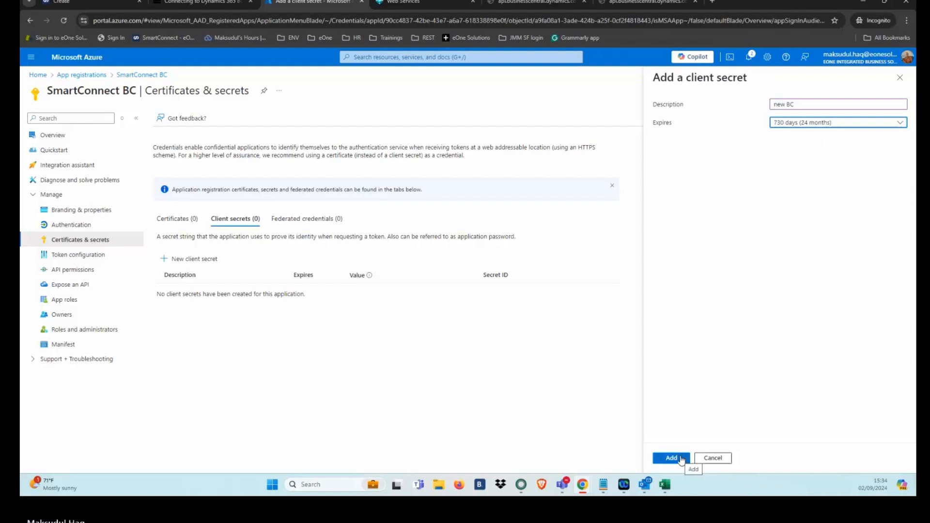
left_click(681, 459)
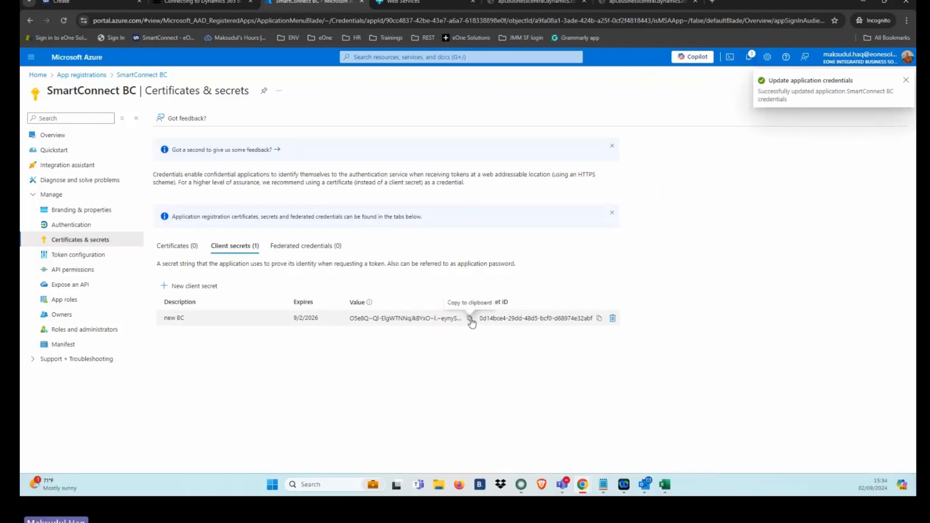
Step: Copy the new client secret's value and paste it after App Secret Value in the Notepad note
double_click(361, 303)
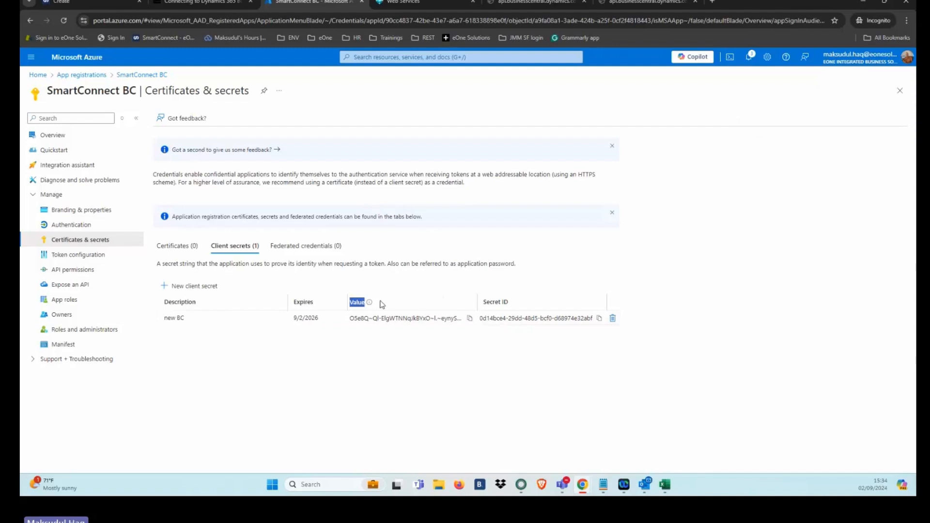
left_click(470, 318)
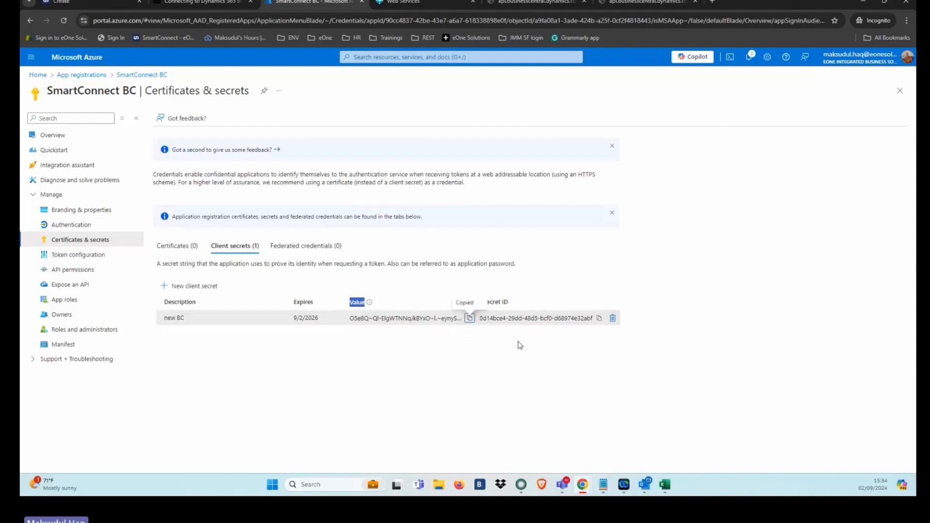
key("alt+Tab")
left_click(566, 130)
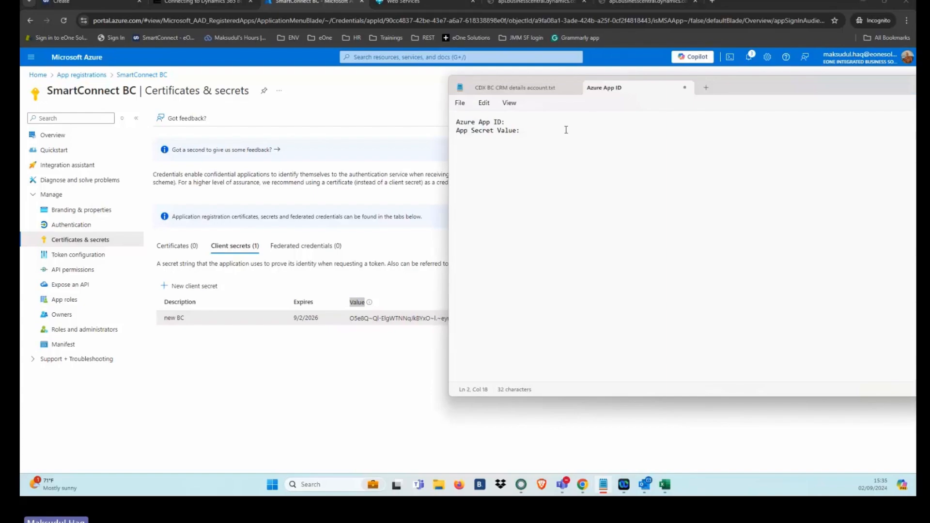
key("ctrl+v")
Step: Start a new API permission request for the SmartConnect BC app and choose Dynamics 365 Business Central as the API
left_click(105, 241)
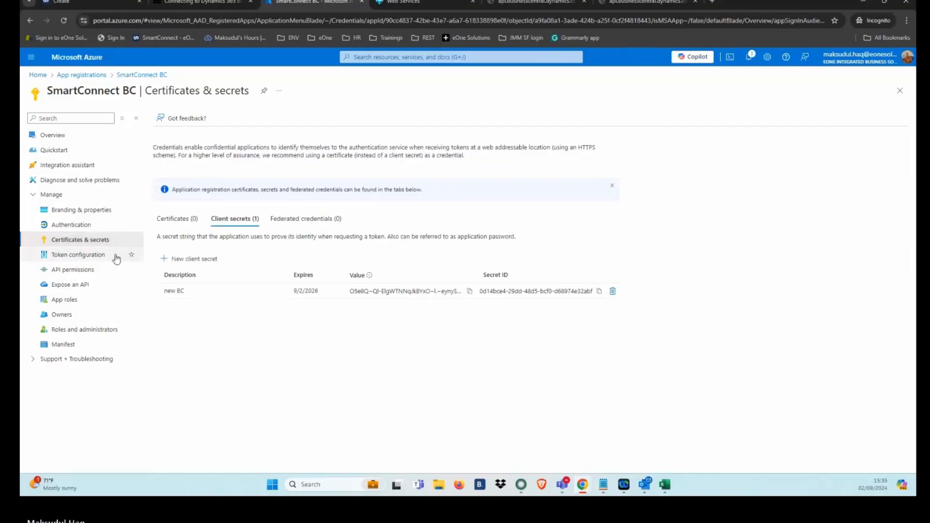
left_click(81, 273)
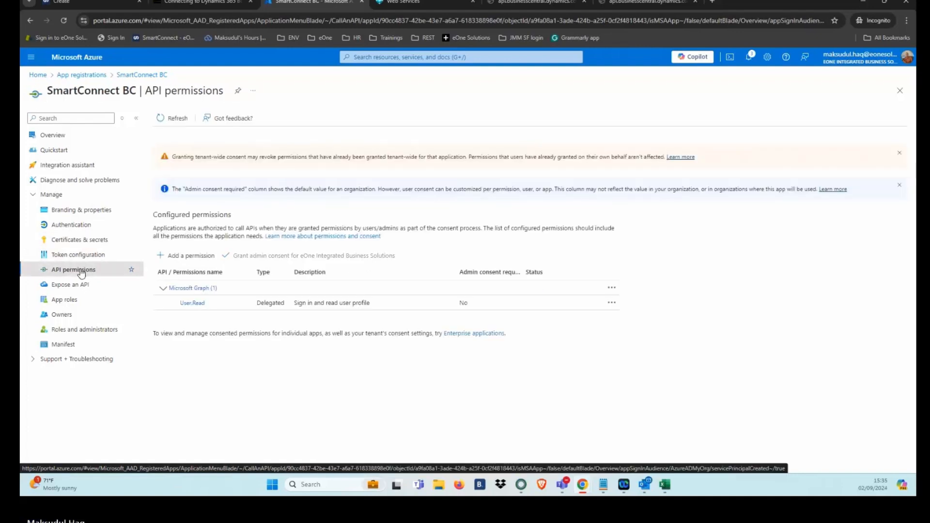
left_click(188, 258)
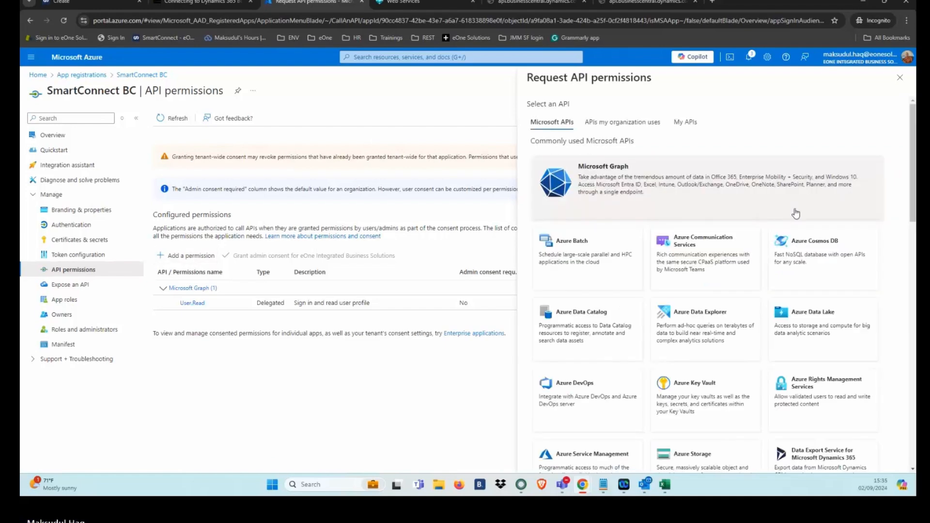
scroll(867, 345, "down", 2)
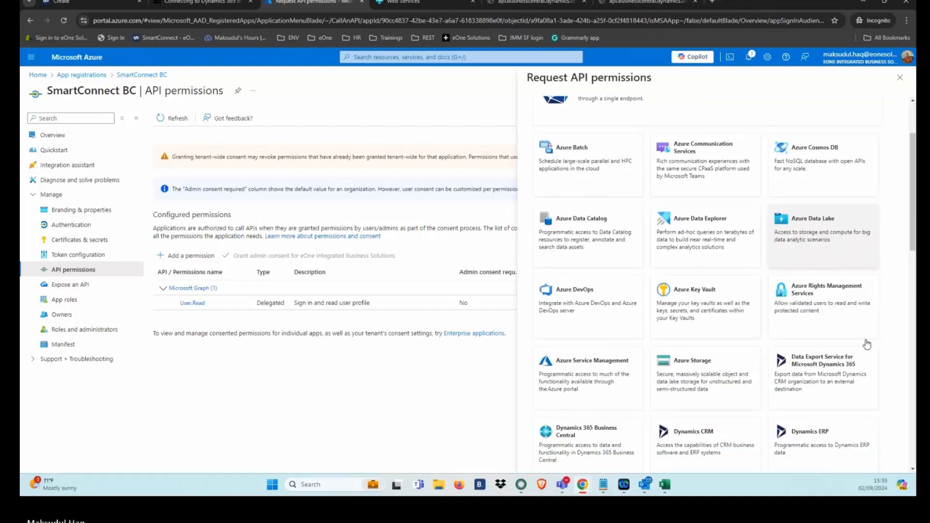
scroll(867, 344, "down", 3)
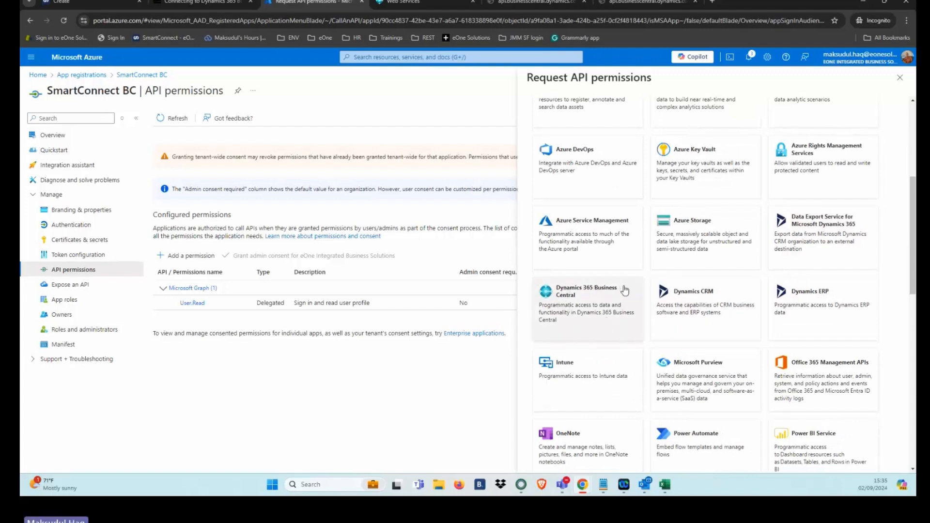
left_click(594, 306)
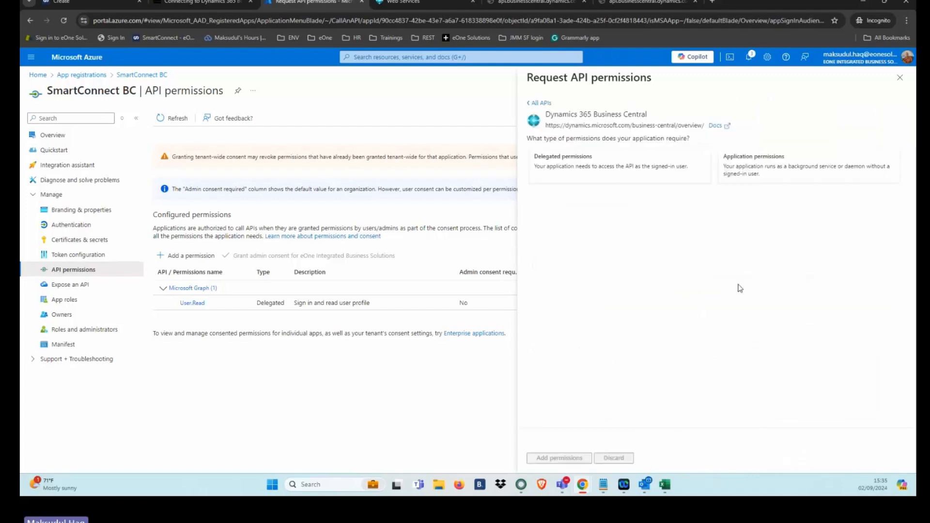
Step: Add the delegated permissions user_impersonation and Financials.ReadWrite.All for Dynamics 365 Business Central
left_click(608, 174)
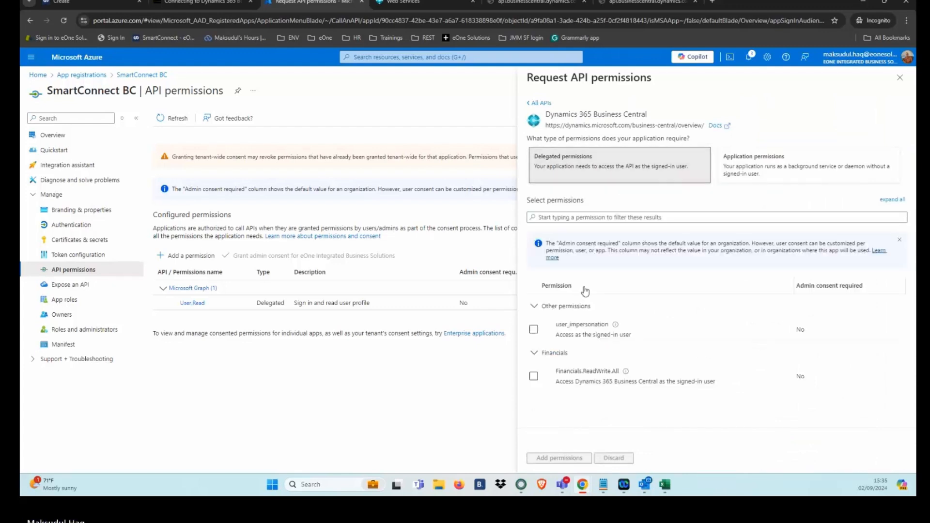
left_click(535, 330)
left_click(531, 378)
left_click(533, 377)
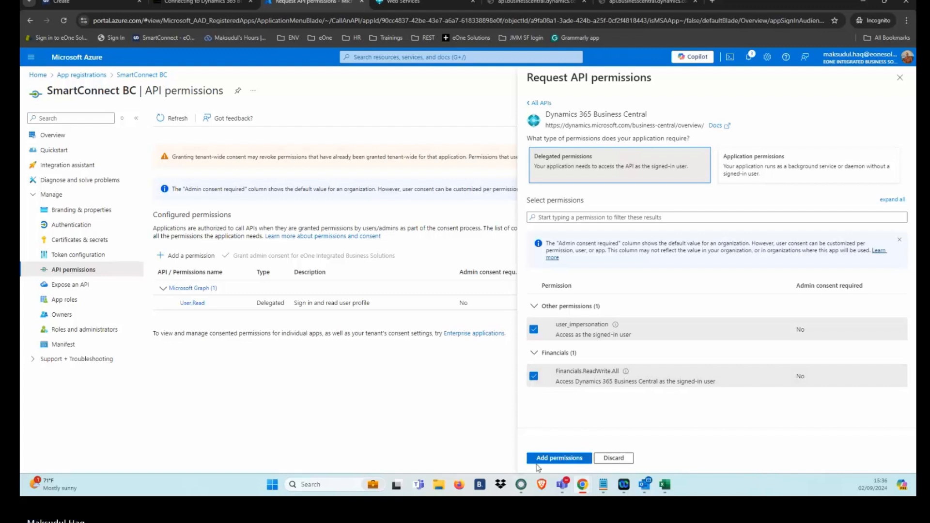
left_click(568, 458)
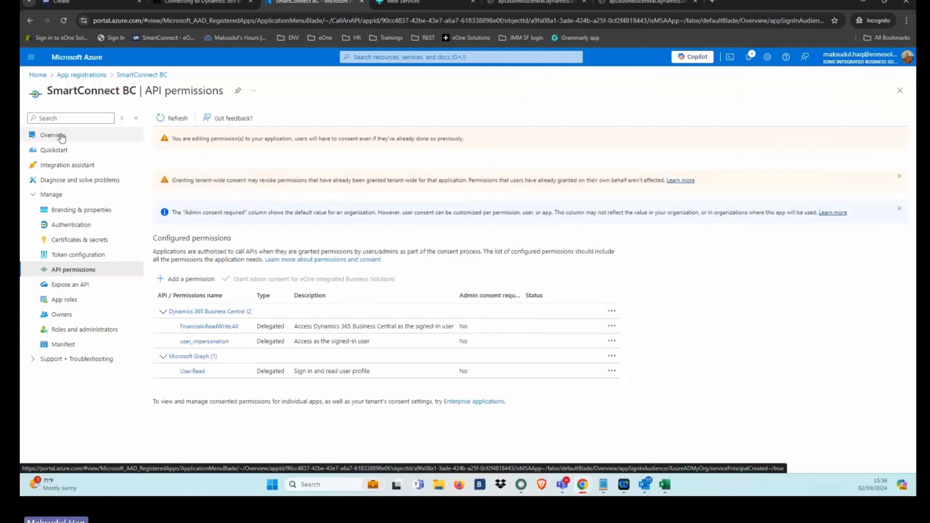
Step: Copy the app registration's Application (client) ID and paste it as the Client (App) Id of the connection in SmartConnect
left_click(64, 138)
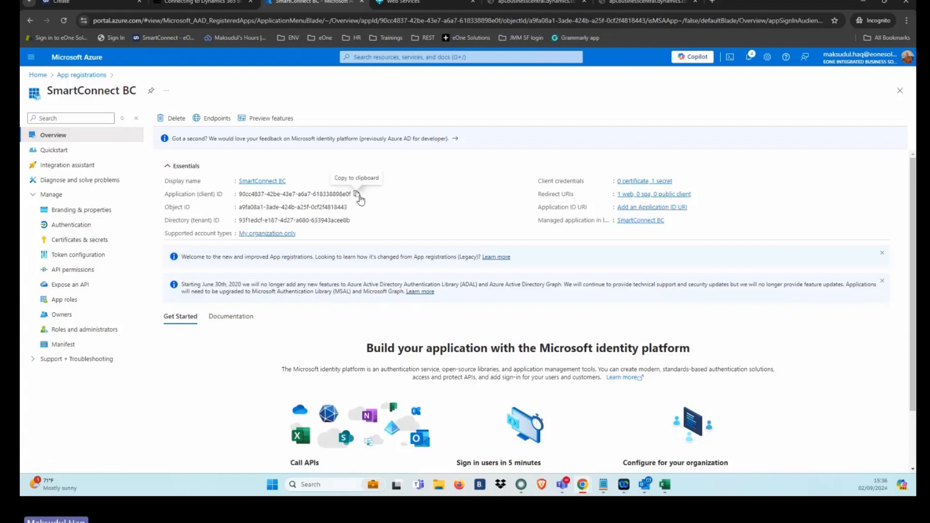
left_click(357, 195)
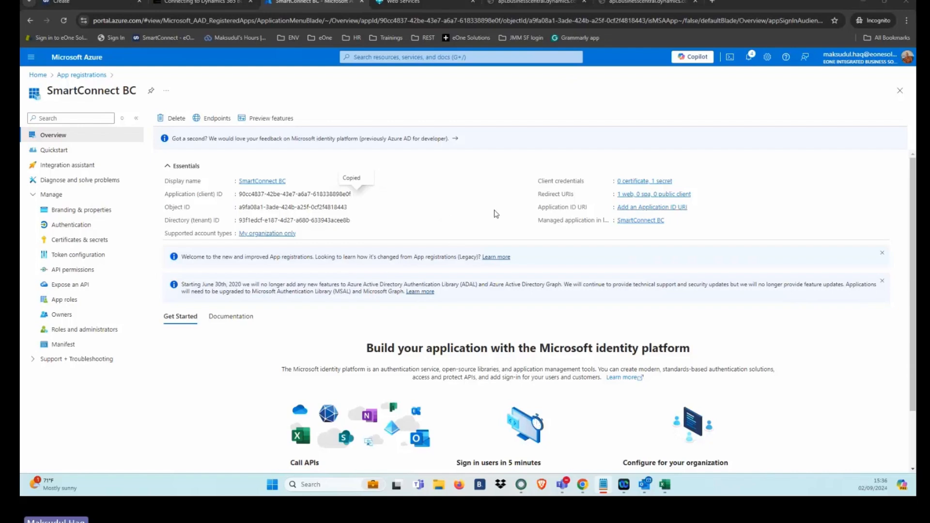
left_click(106, 3)
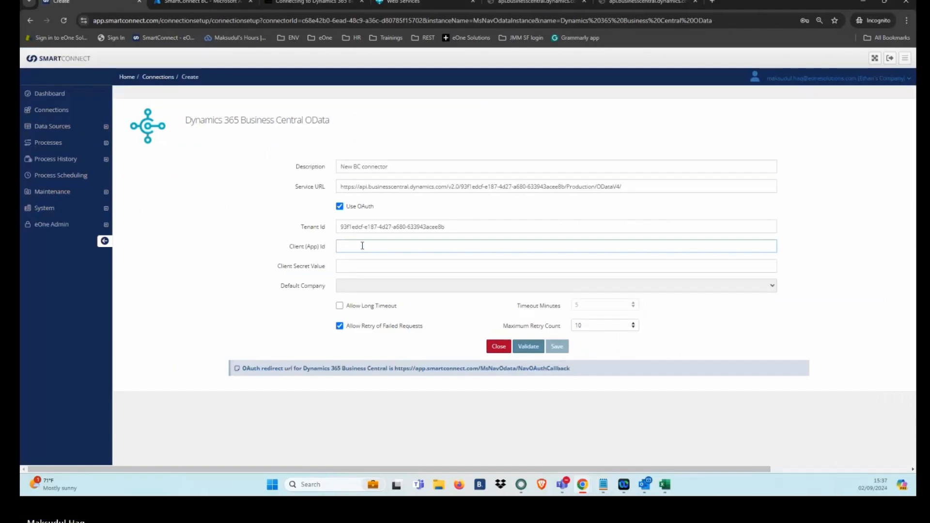
key("ctrl+v")
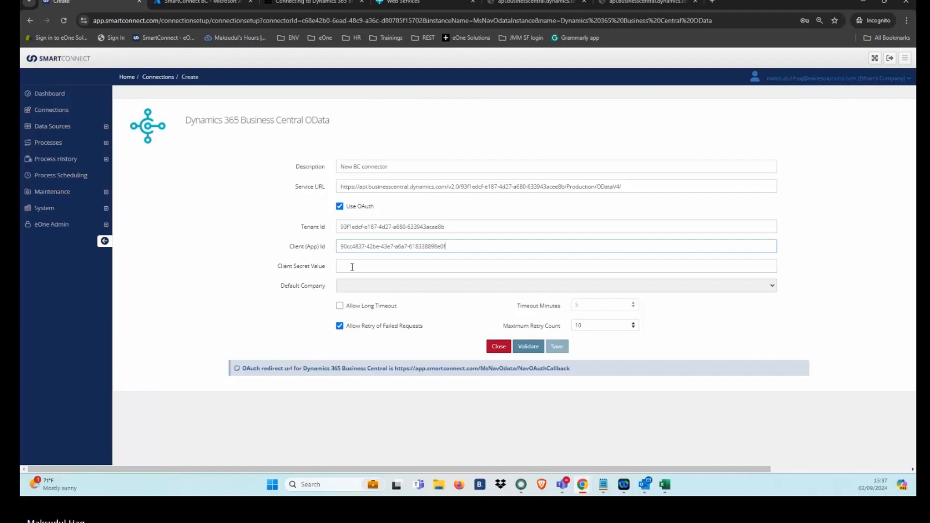
Step: Paste the client secret into Client Secret Value, validate the connection and accept the permissions requested by Microsoft
left_click(353, 266)
key("ctrl+v")
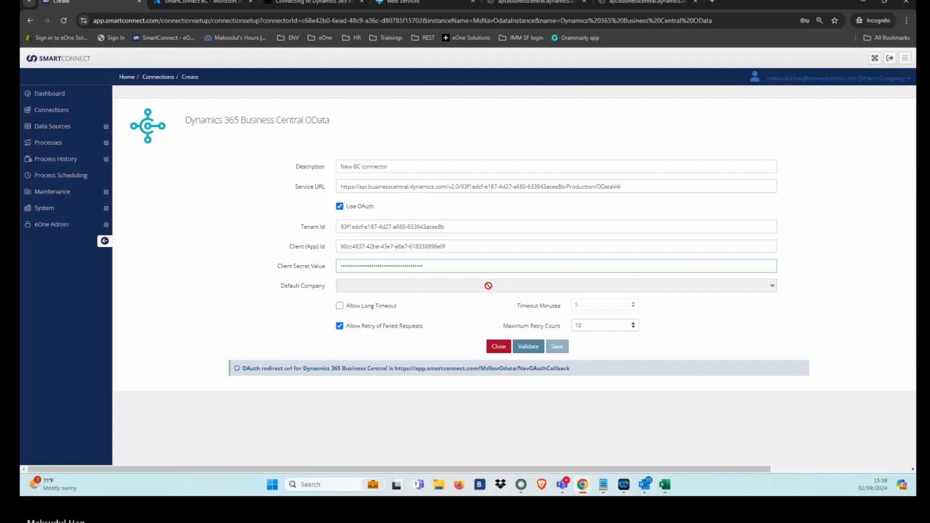
left_click(529, 347)
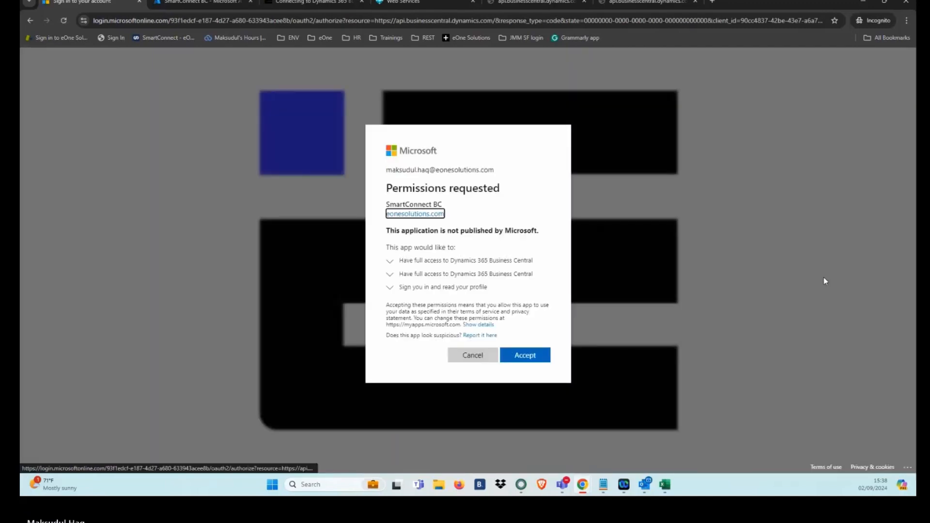
left_click(540, 357)
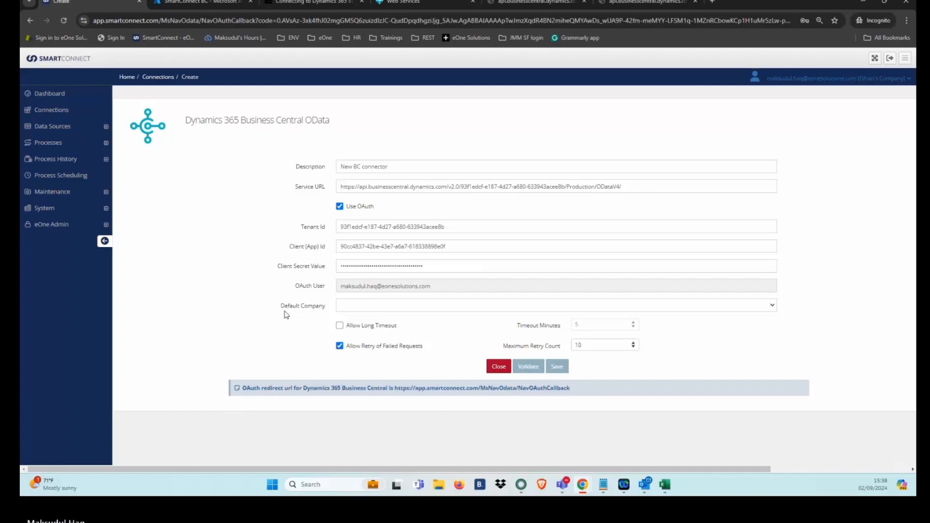
Step: Set the connection's default company to CRONUS EU and save the connection
left_click(557, 306)
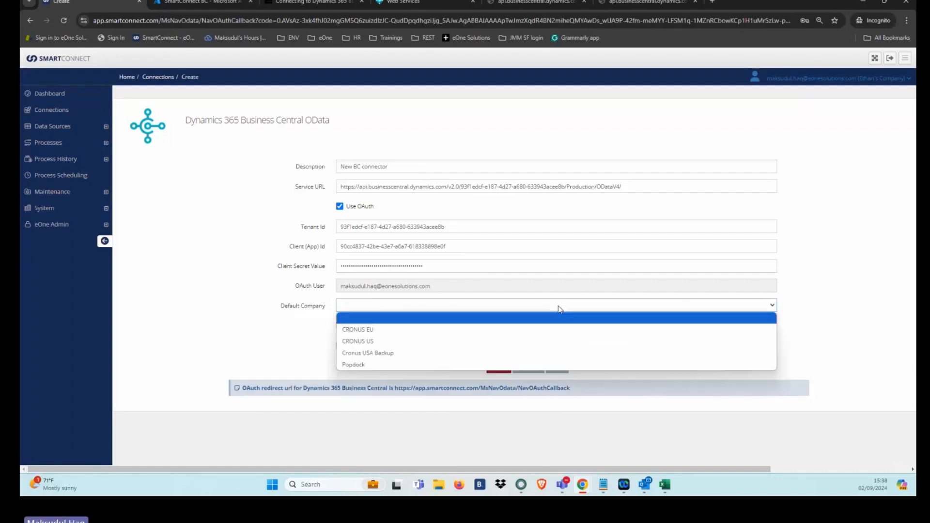
left_click(473, 330)
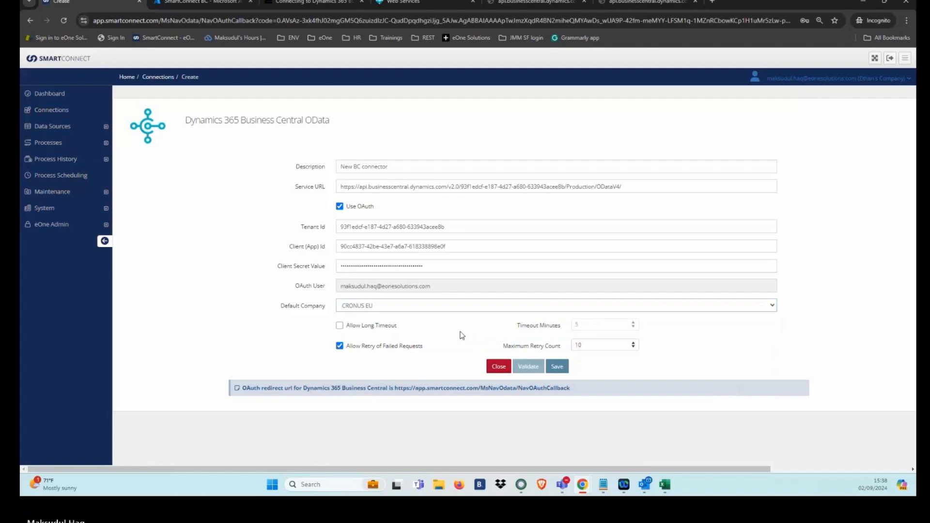
left_click(562, 369)
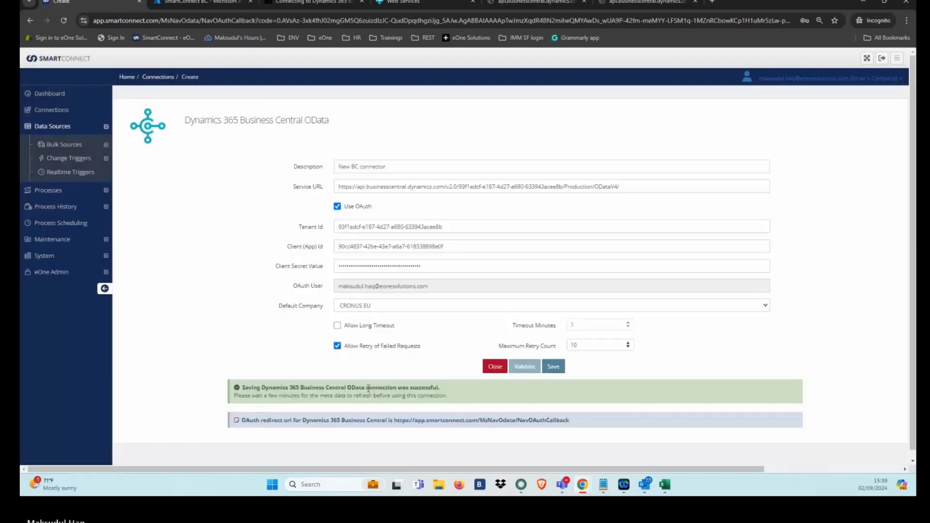
left_click_drag(368, 388, 440, 388)
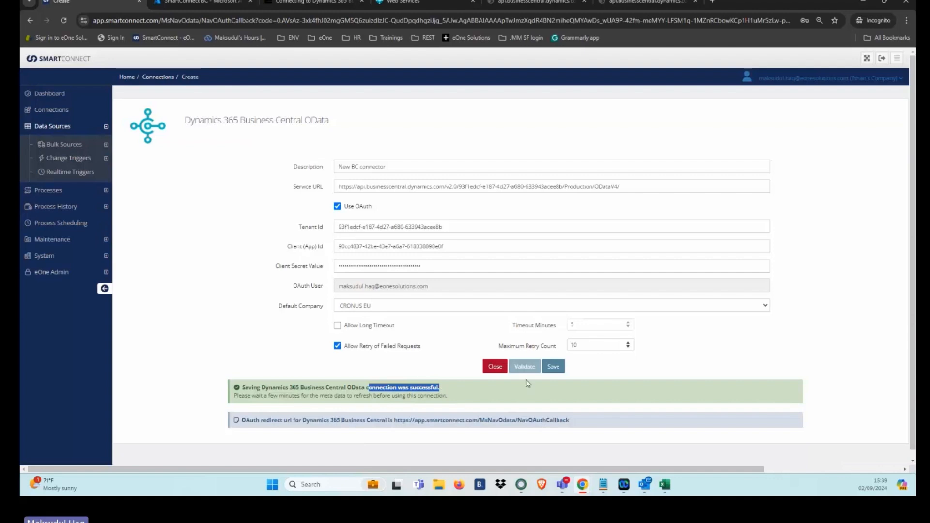
left_click(301, 387)
Step: Create a bulk query data source of type Dynamics 365 Business Central OData Query with the description Test Vendors
left_click(97, 145)
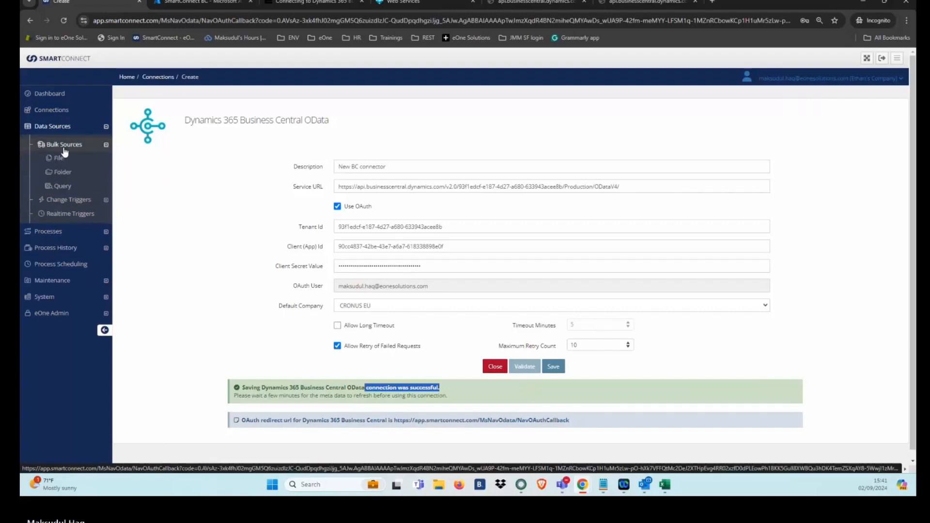
left_click(61, 186)
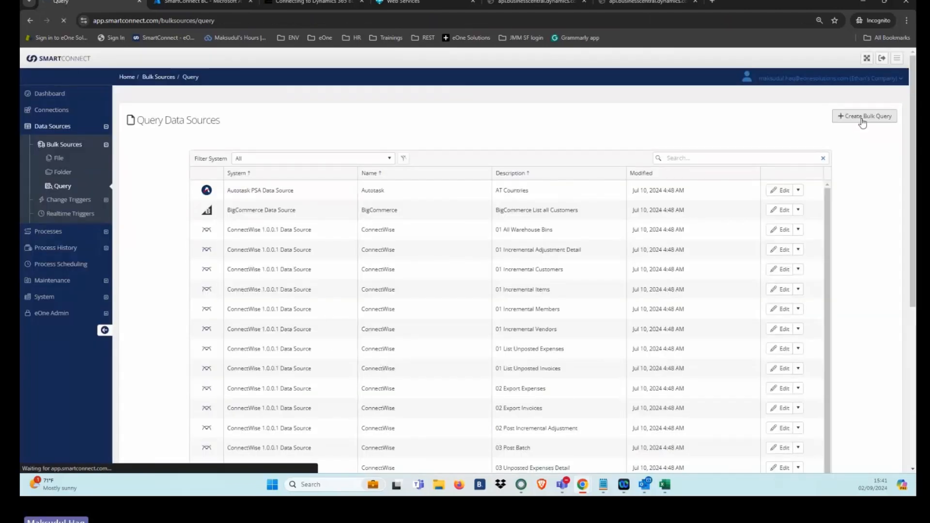
left_click(863, 120)
scroll(573, 344, "down", 3)
scroll(574, 344, "down", 3)
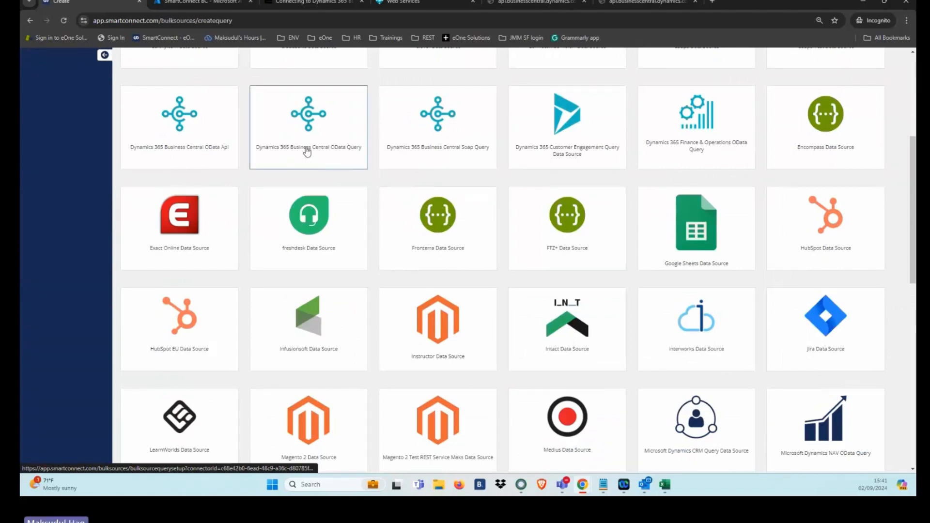
left_click(344, 152)
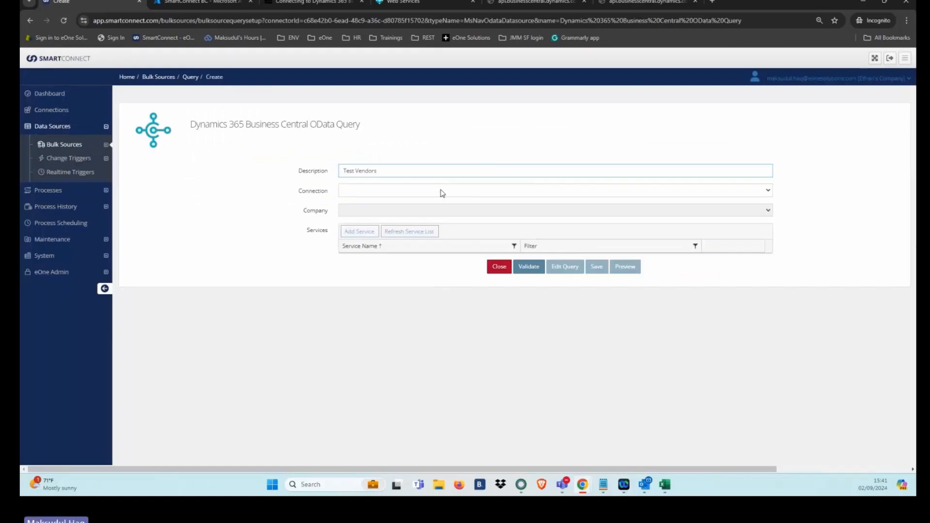
Step: Set the query's connection to New BC connector and add the VendorCard service without a filter
left_click(442, 193)
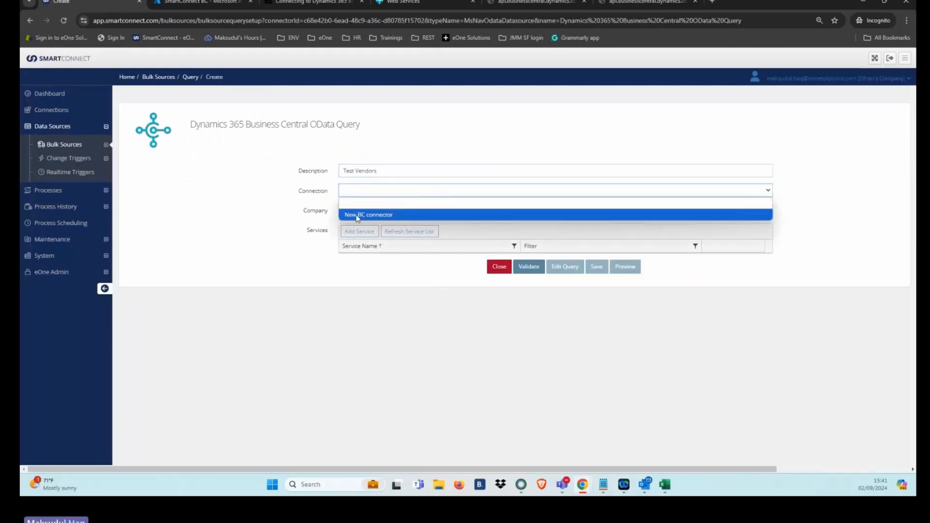
left_click(396, 215)
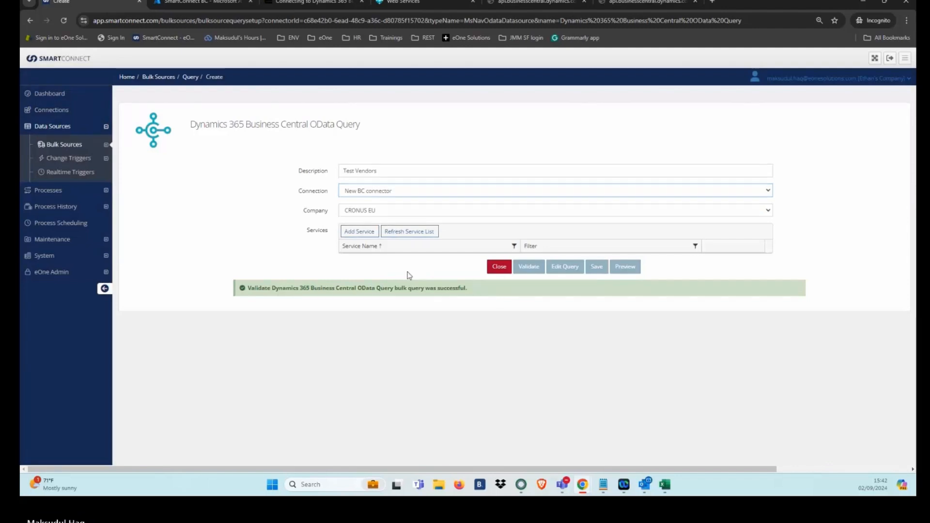
left_click(357, 232)
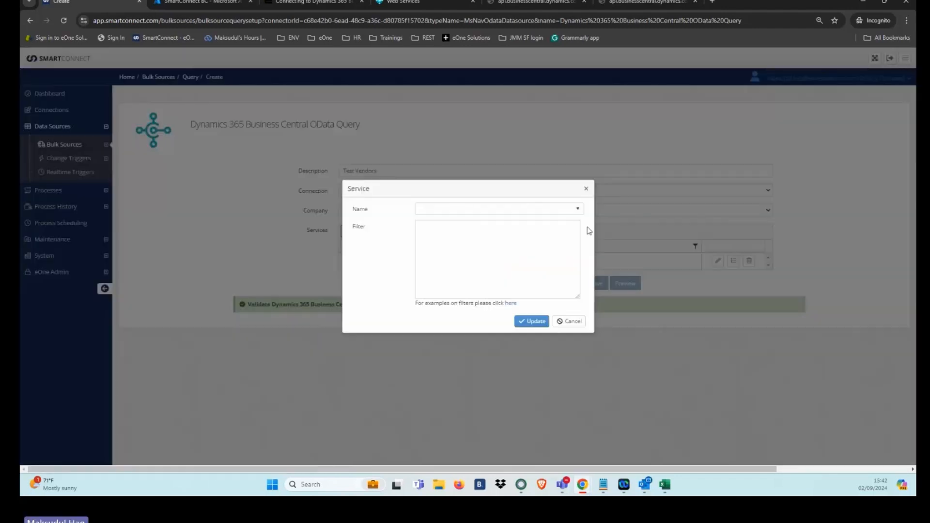
left_click(563, 210)
type("ven")
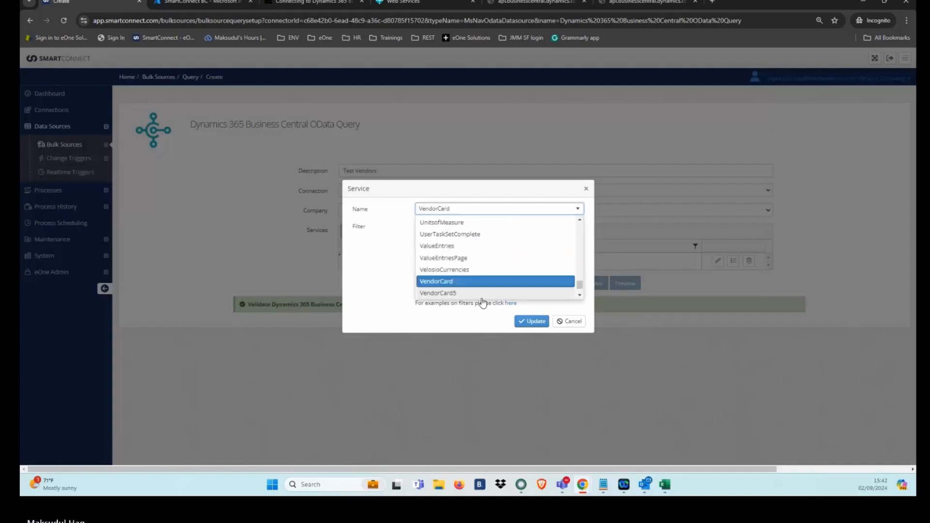
left_click(464, 284)
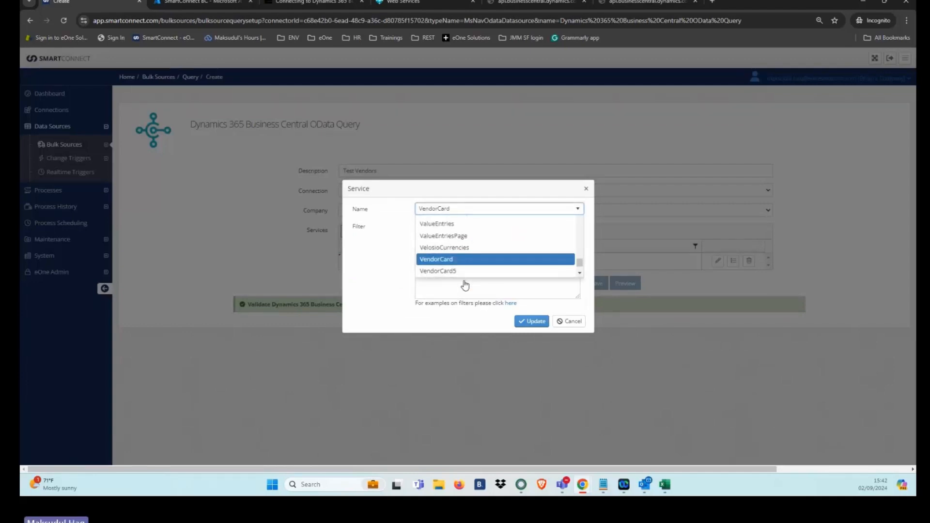
left_click(533, 322)
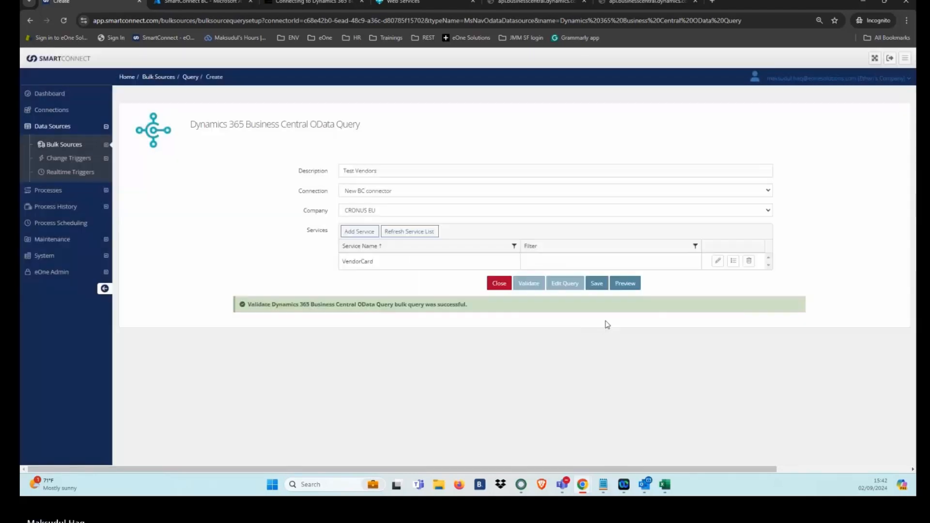
Step: Preview the query's vendor data and compare the vendor names with the Vendors list in Business Central
left_click(625, 284)
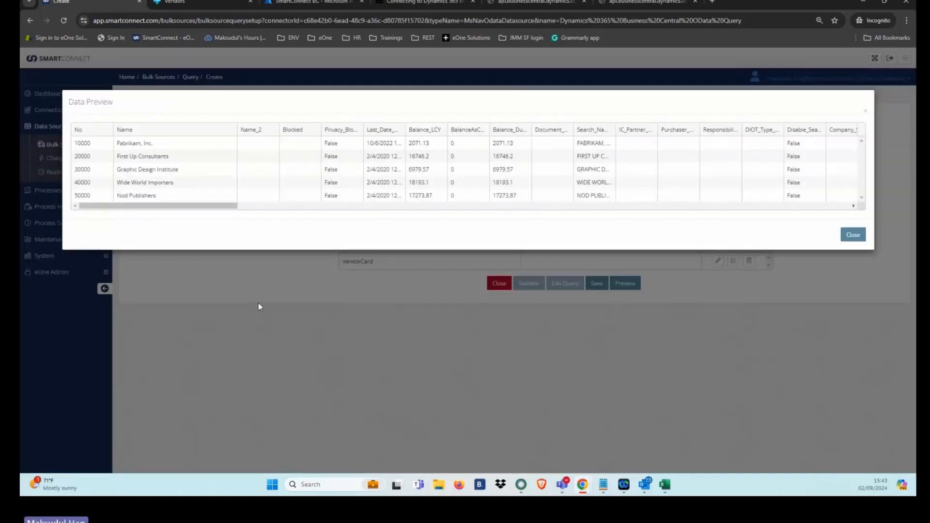
left_click_drag(154, 144, 117, 143)
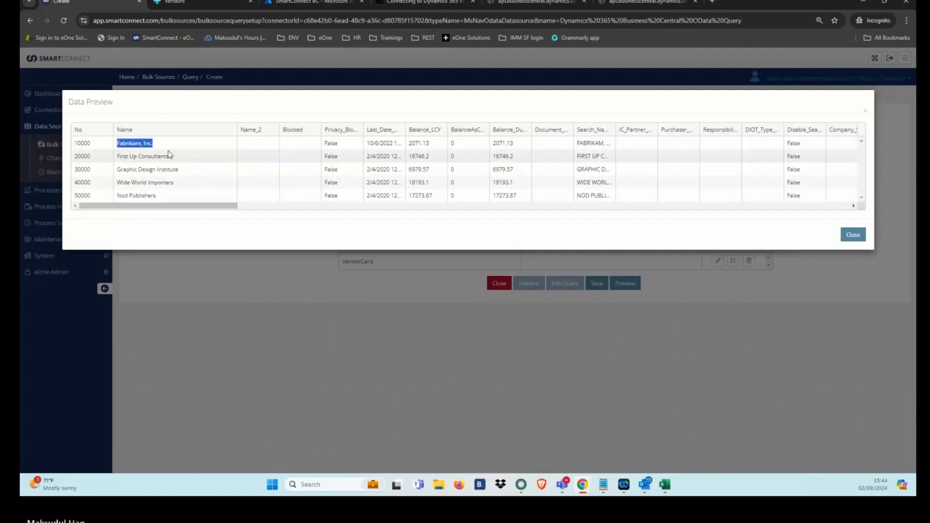
left_click(194, 2)
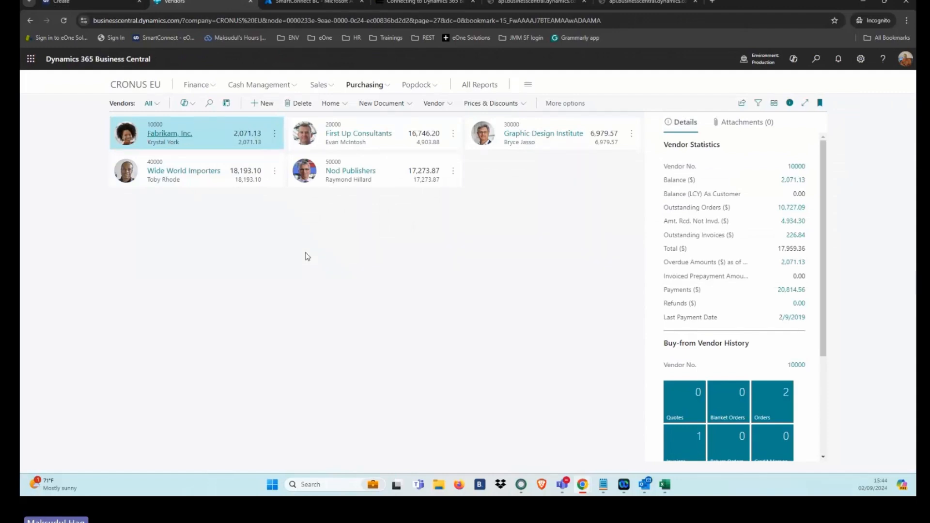
left_click(73, 2)
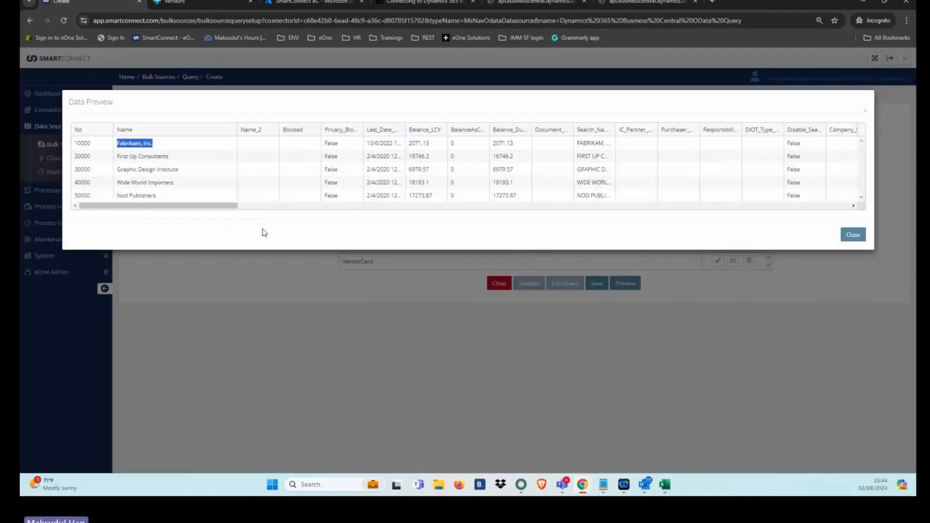